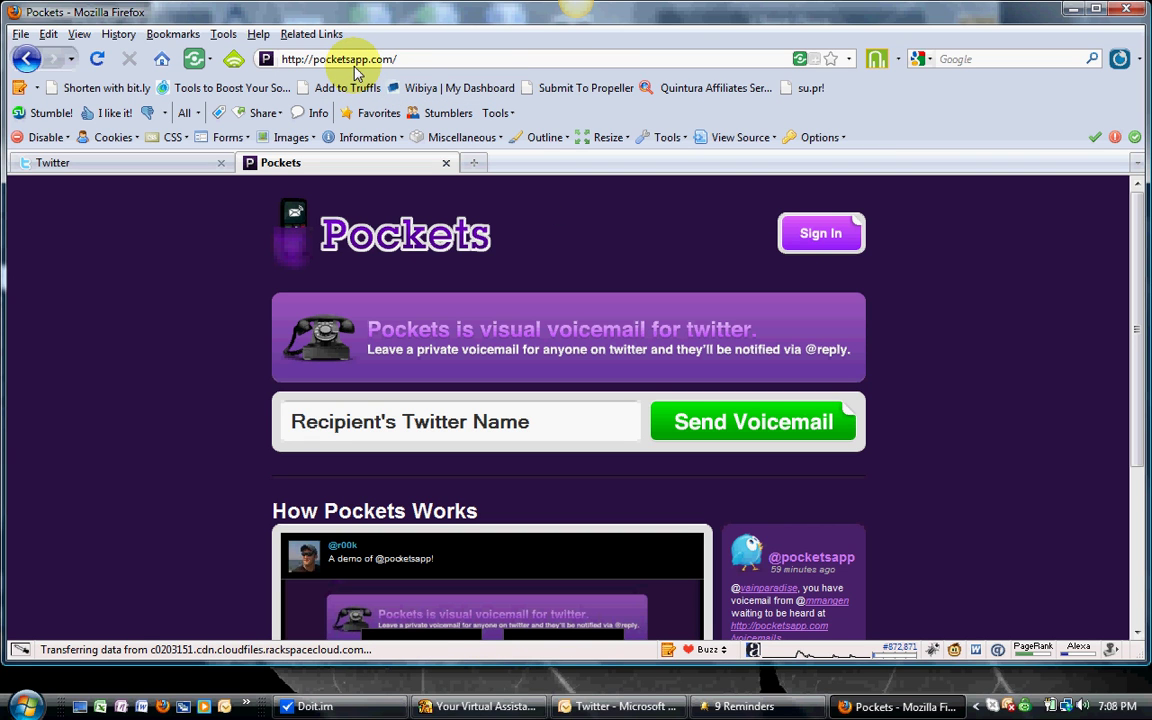
# Start signing in to Pockets from the pocketsapp.com home page
pyautogui.click(822, 240)
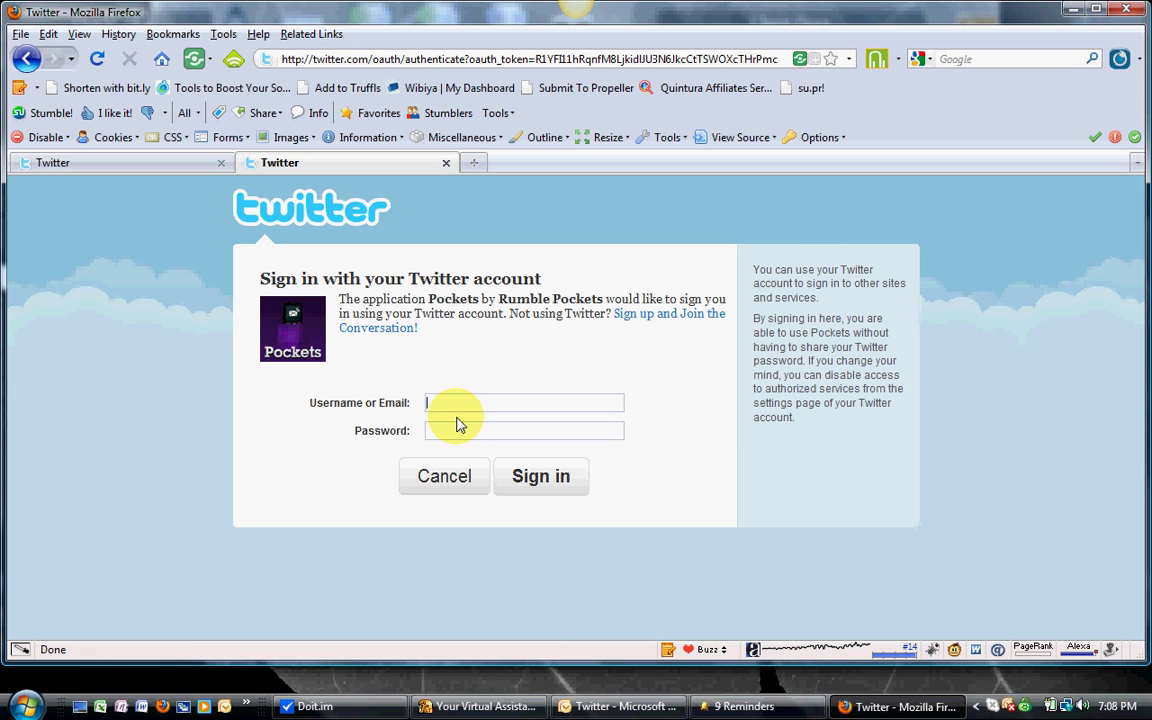
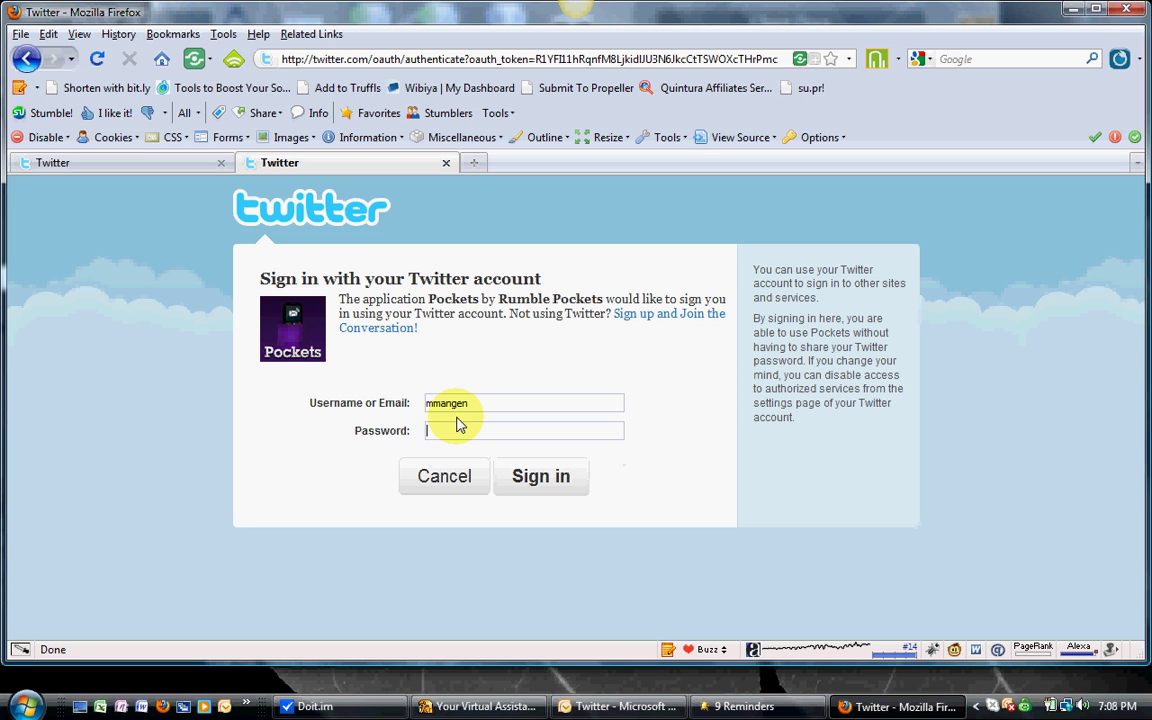
# Enter the Twitter account's username and password and submit the sign-in
pyautogui.press('Tab')
pyautogui.write('••••••')
pyautogui.press('BackSpace')
pyautogui.press('BackSpace')
pyautogui.press('BackSpace')
pyautogui.press('BackSpace')
pyautogui.press('BackSpace')
pyautogui.write('••••••••••••')
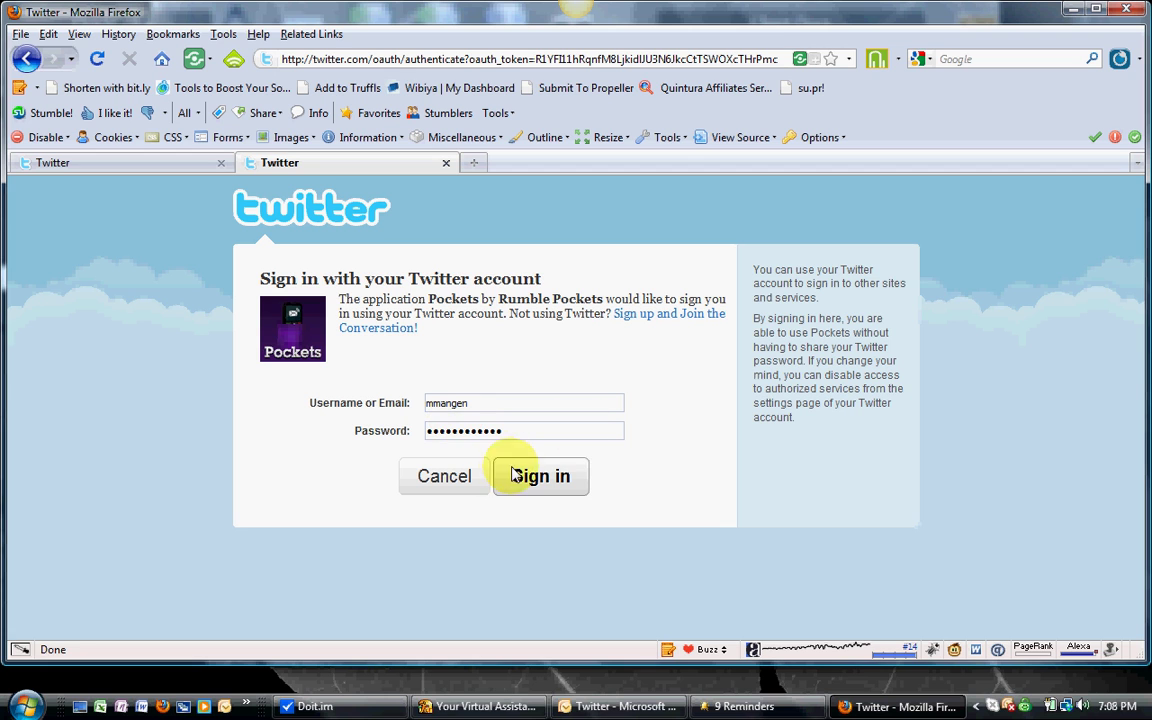
pyautogui.click(527, 476)
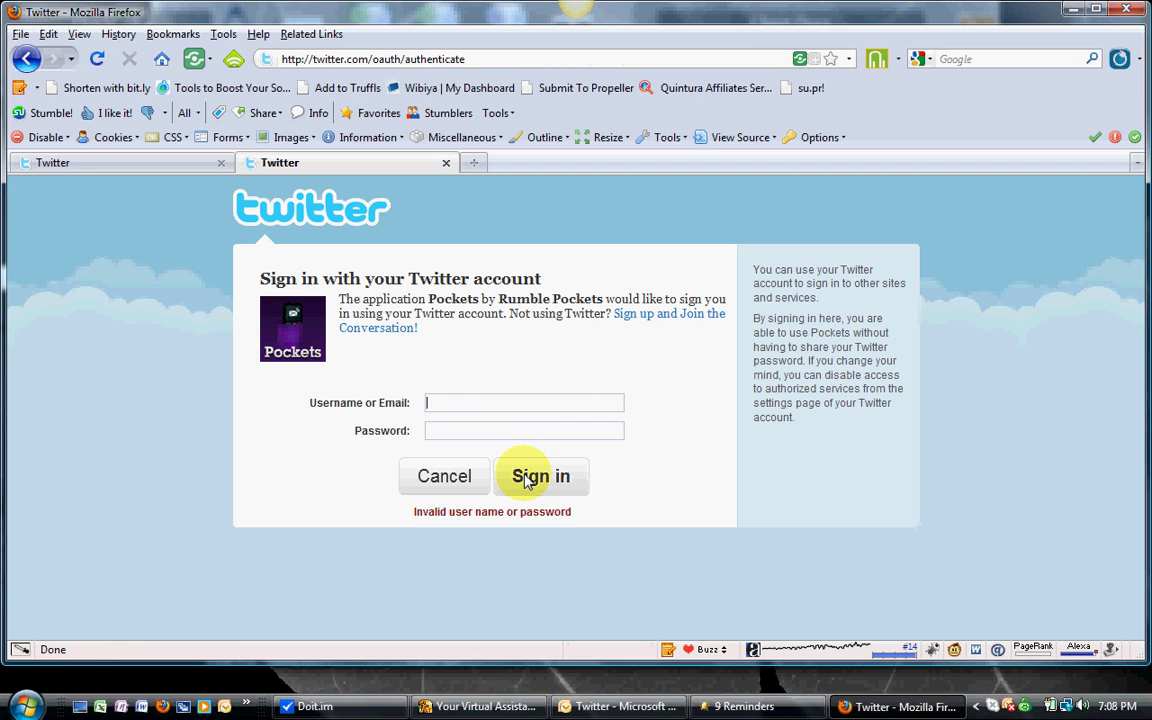
# After the invalid password error, re-enter the saved username and password and sign in again
pyautogui.write('user')
pyautogui.press('BackSpace')
pyautogui.press('BackSpace')
pyautogui.press('BackSpace')
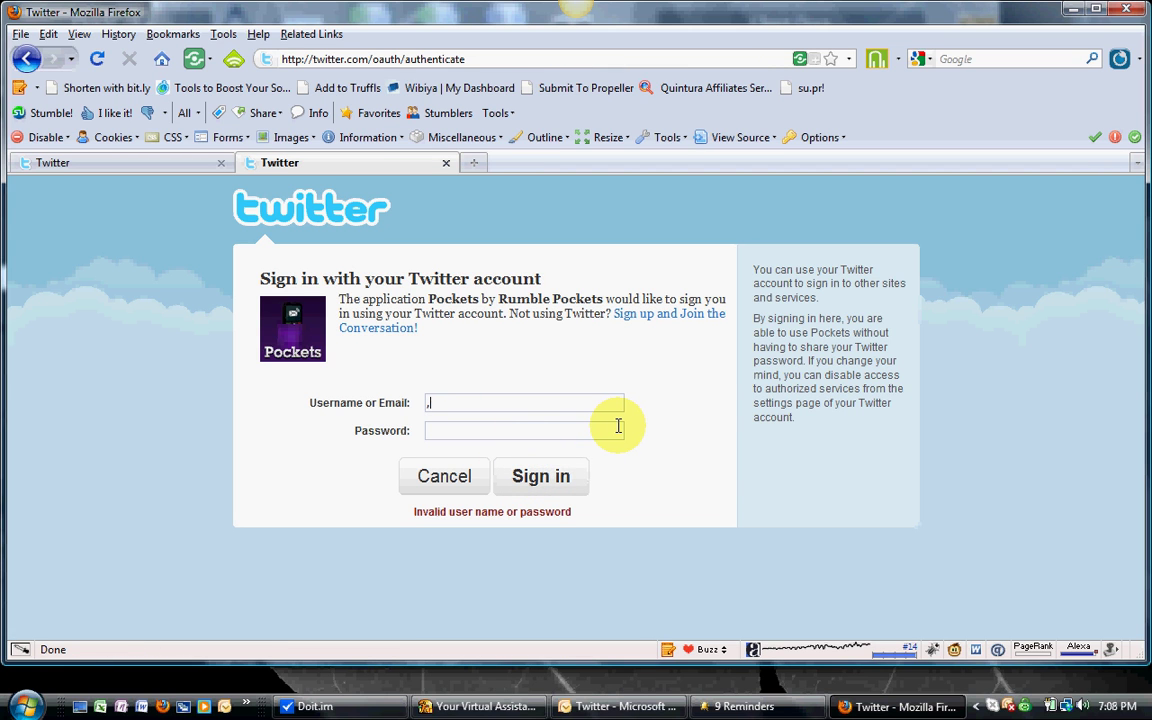
pyautogui.press('BackSpace')
pyautogui.write('mma')
pyautogui.press('Down')
pyautogui.press('Return')
pyautogui.press('Tab')
pyautogui.write('•••••••••••')
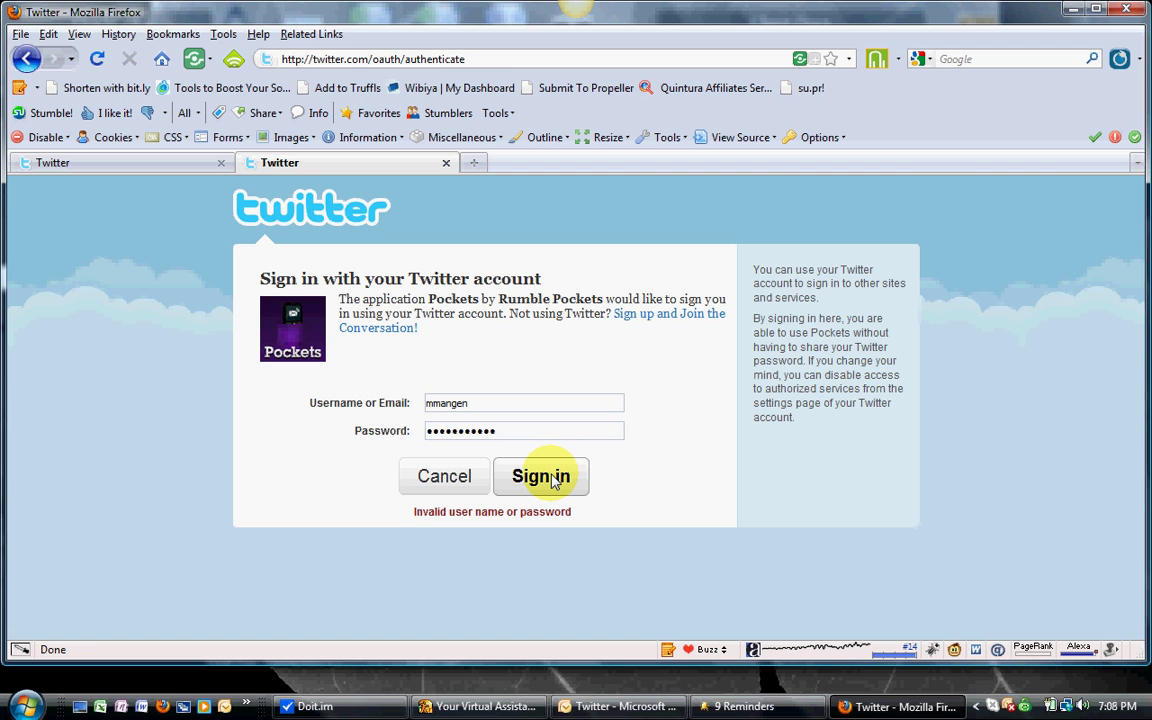
pyautogui.click(548, 478)
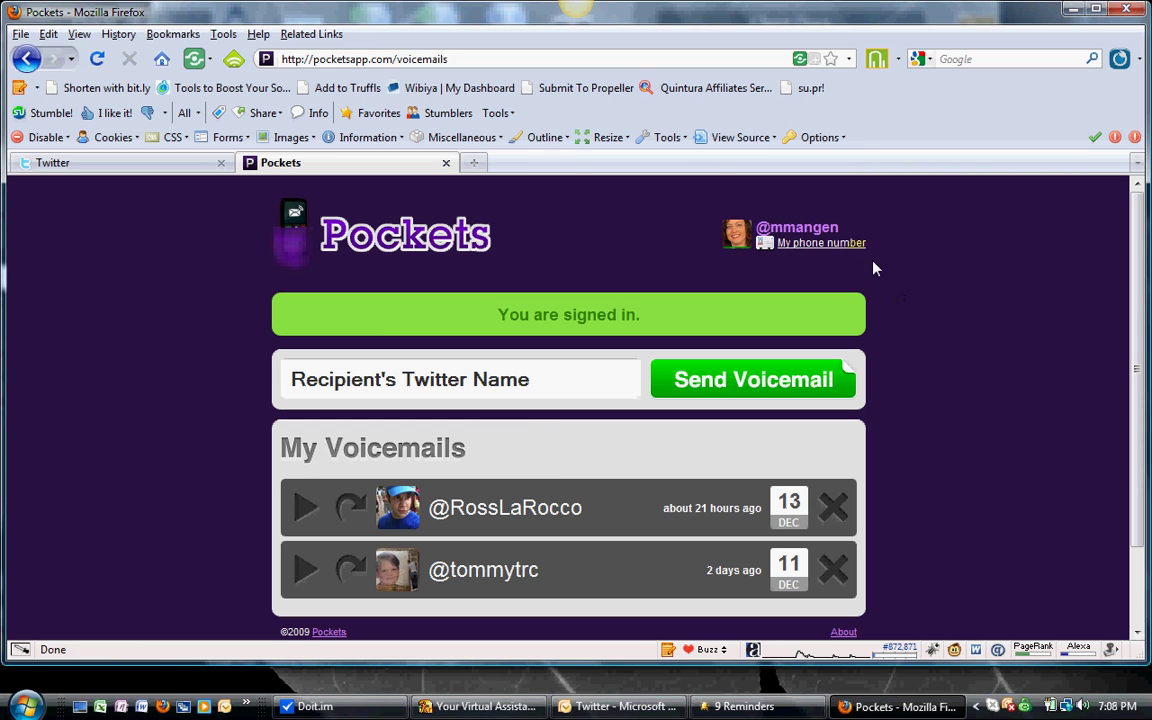
# Enter the account's phone number under My phone number and save it with Update Phone Number
pyautogui.click(828, 243)
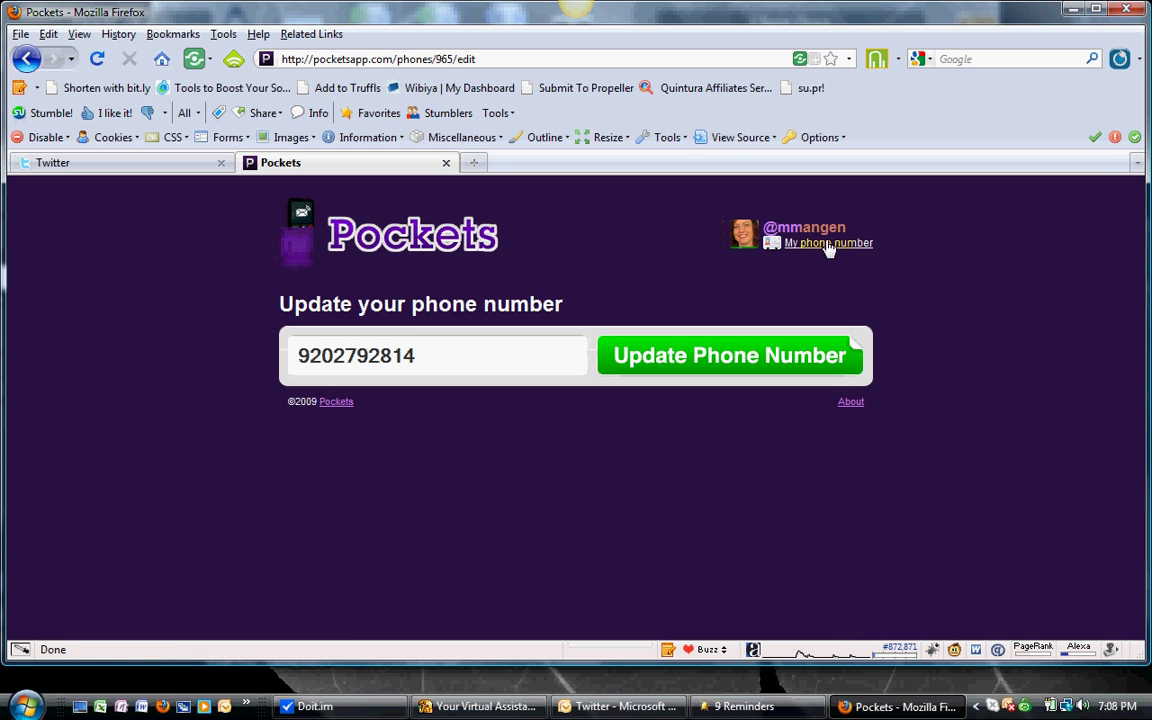
pyautogui.click(511, 361)
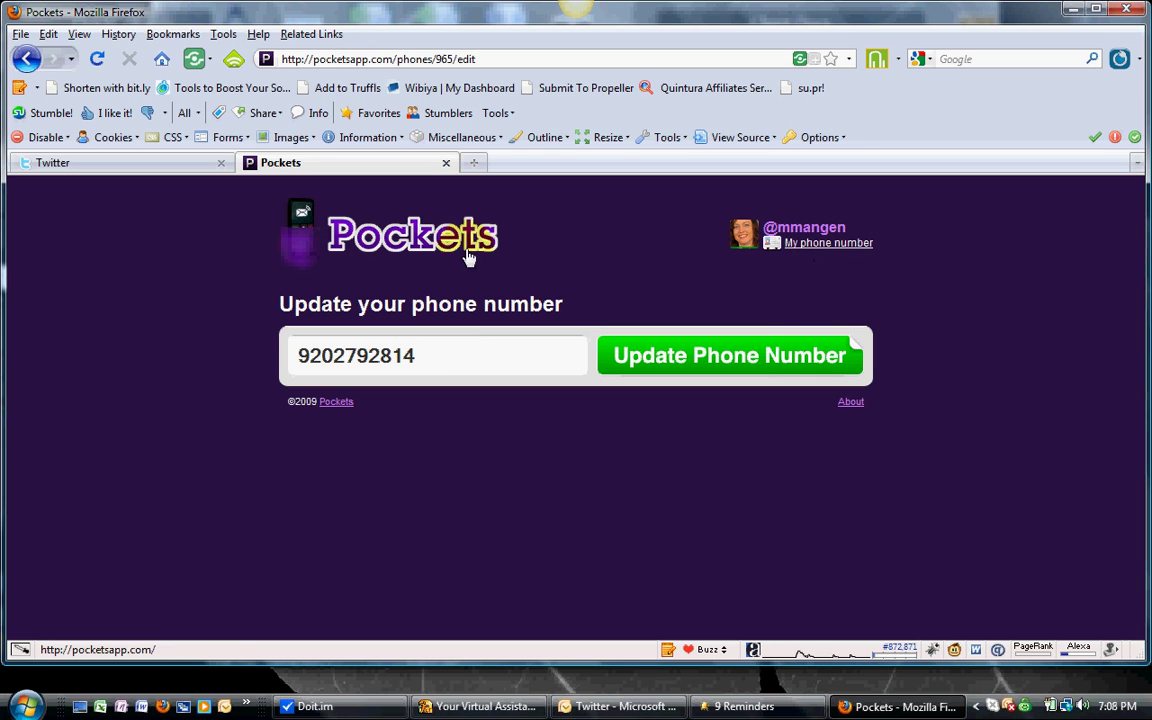
pyautogui.click(753, 359)
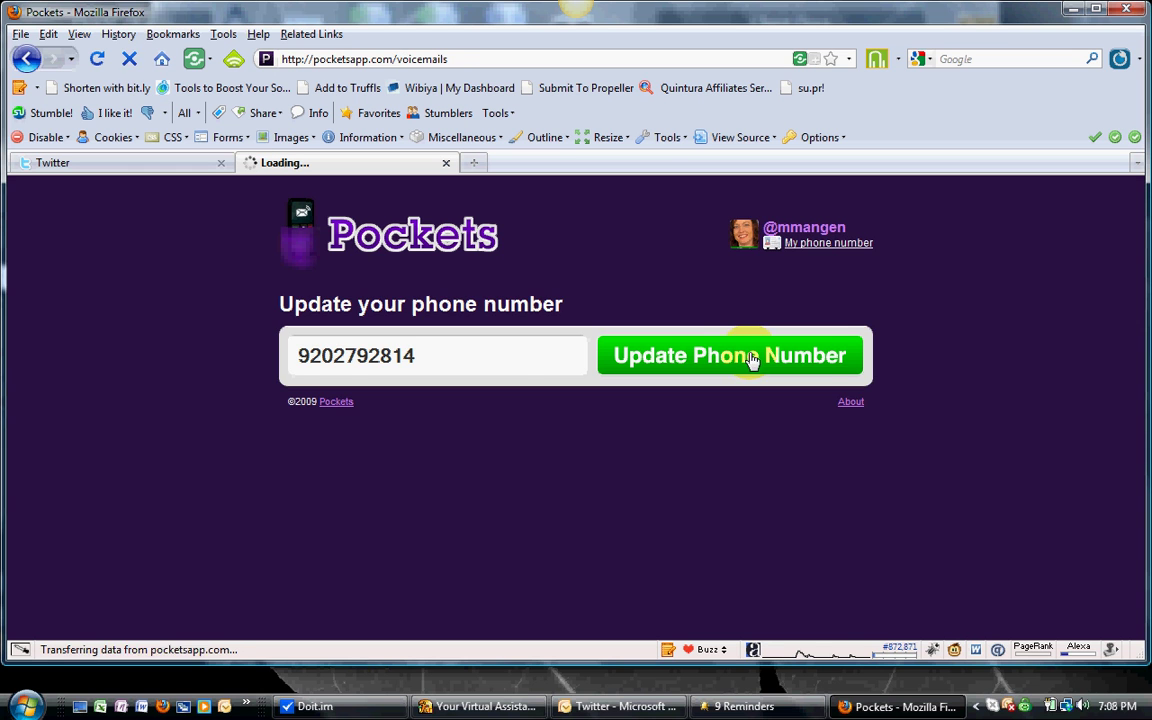
# Play the newest voicemail, dated 13 Dec, with the volume turned up
pyautogui.scroll(-2, 681, 548)
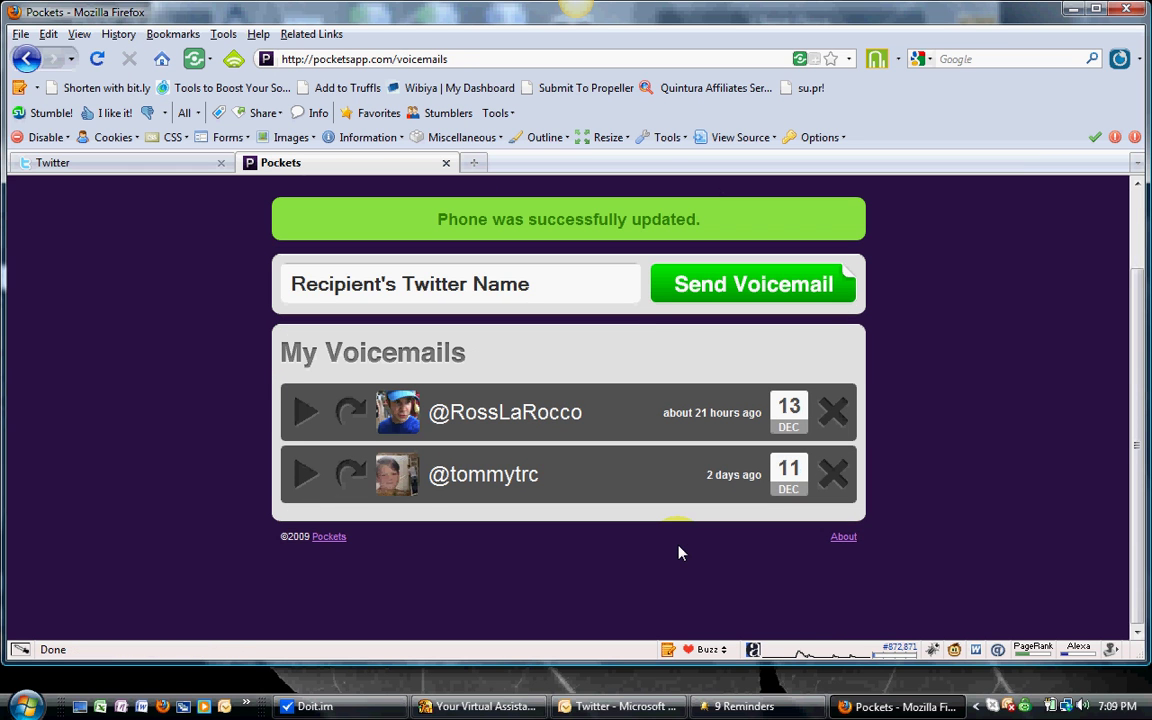
pyautogui.click(305, 413)
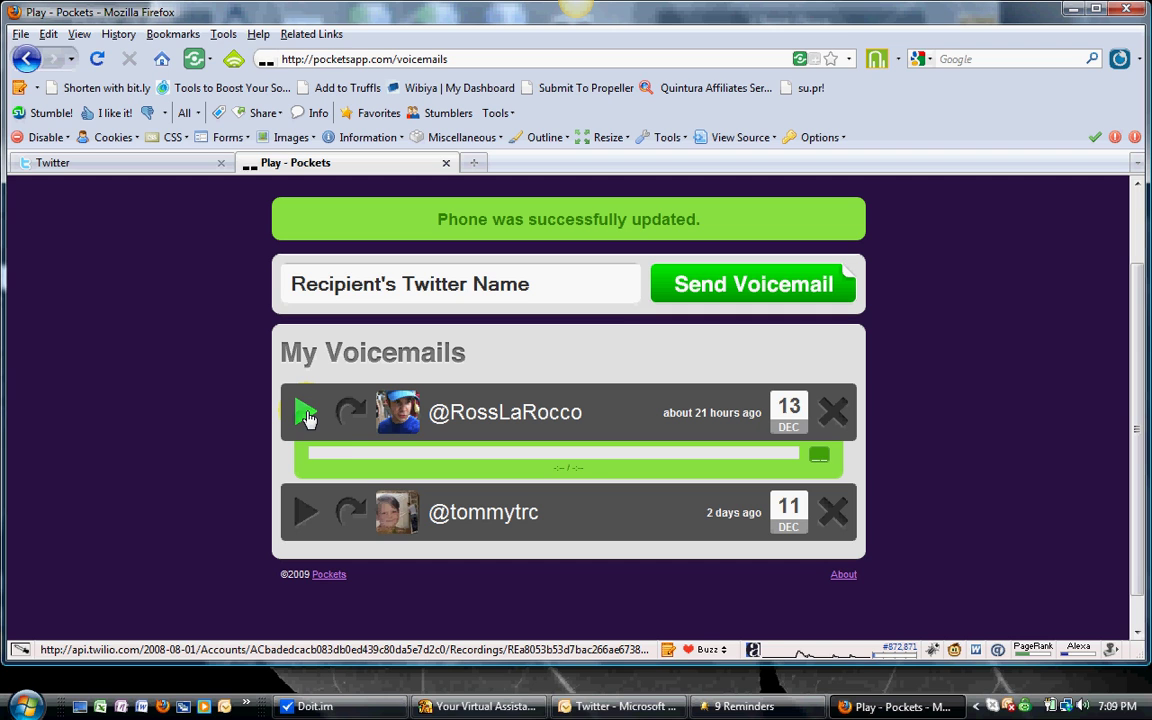
pyautogui.press('XF86AudioRaiseVolume')
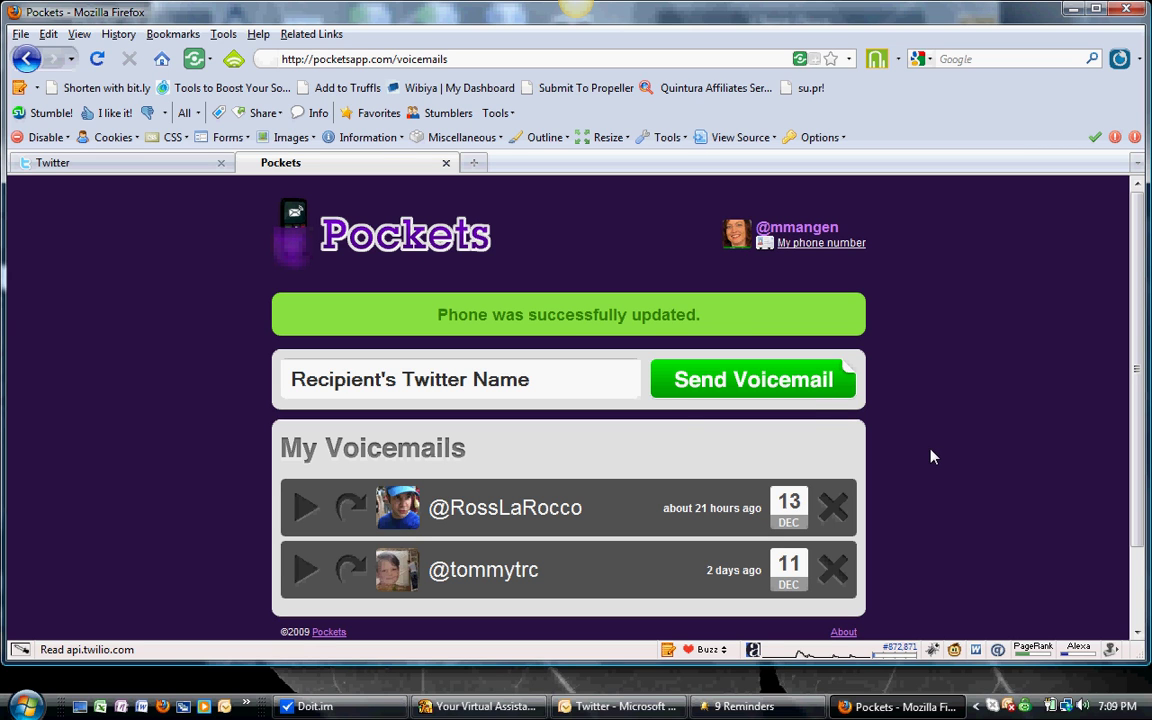
# Send a voicemail to the recipient's Twitter username so Pockets calls the phone
pyautogui.click(532, 374)
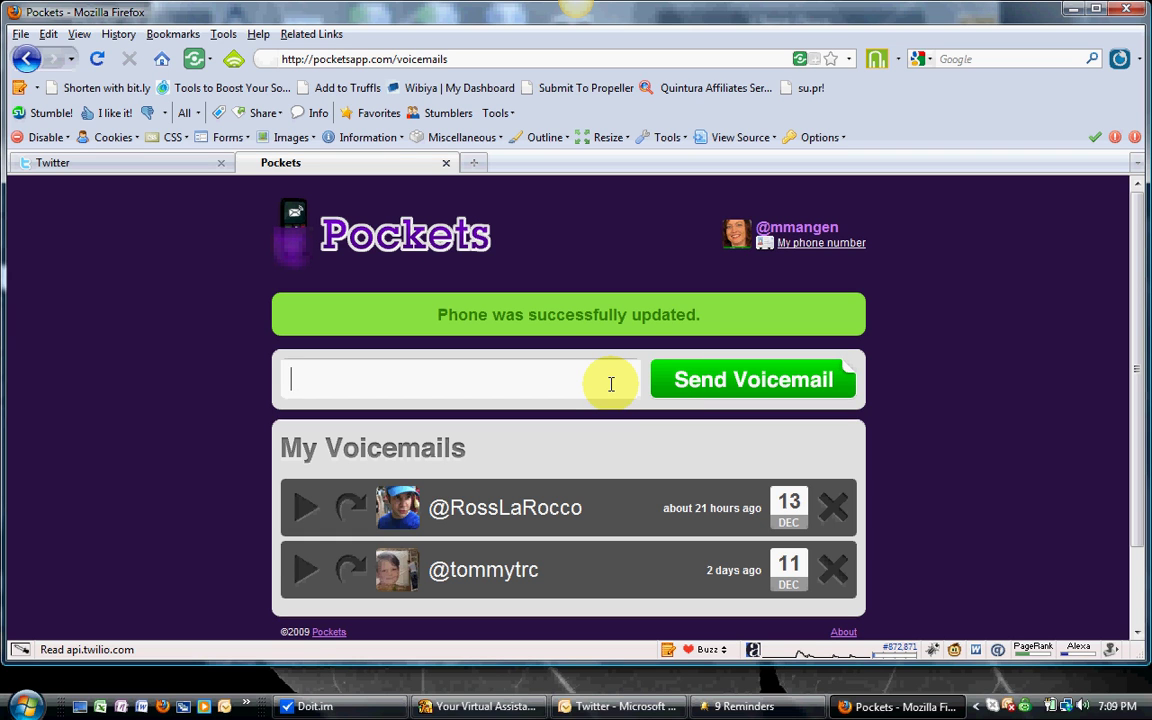
pyautogui.write('aceconcierge')
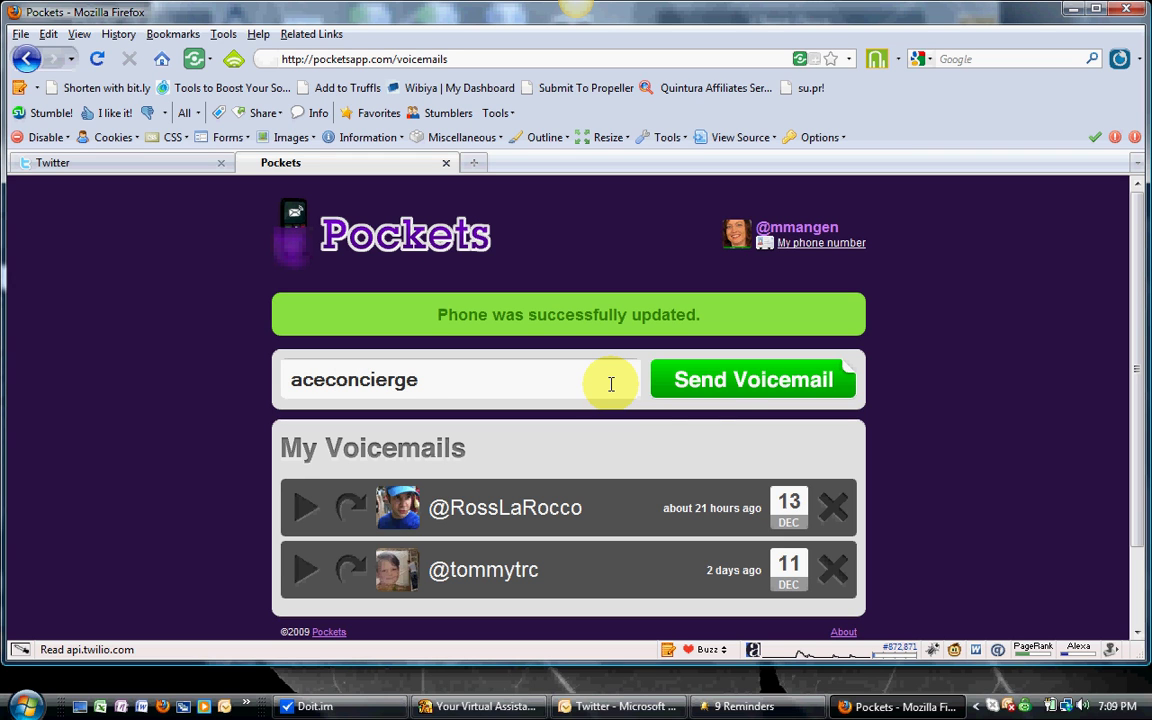
pyautogui.click(737, 390)
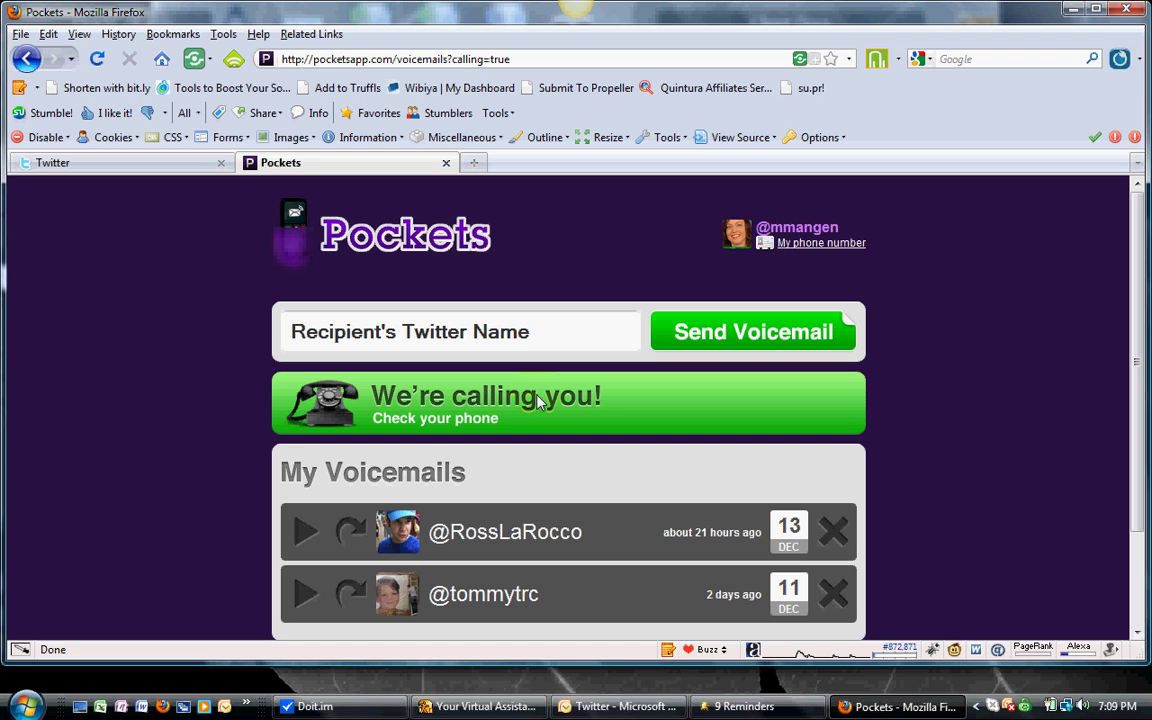
pyautogui.moveTo(581, 716)
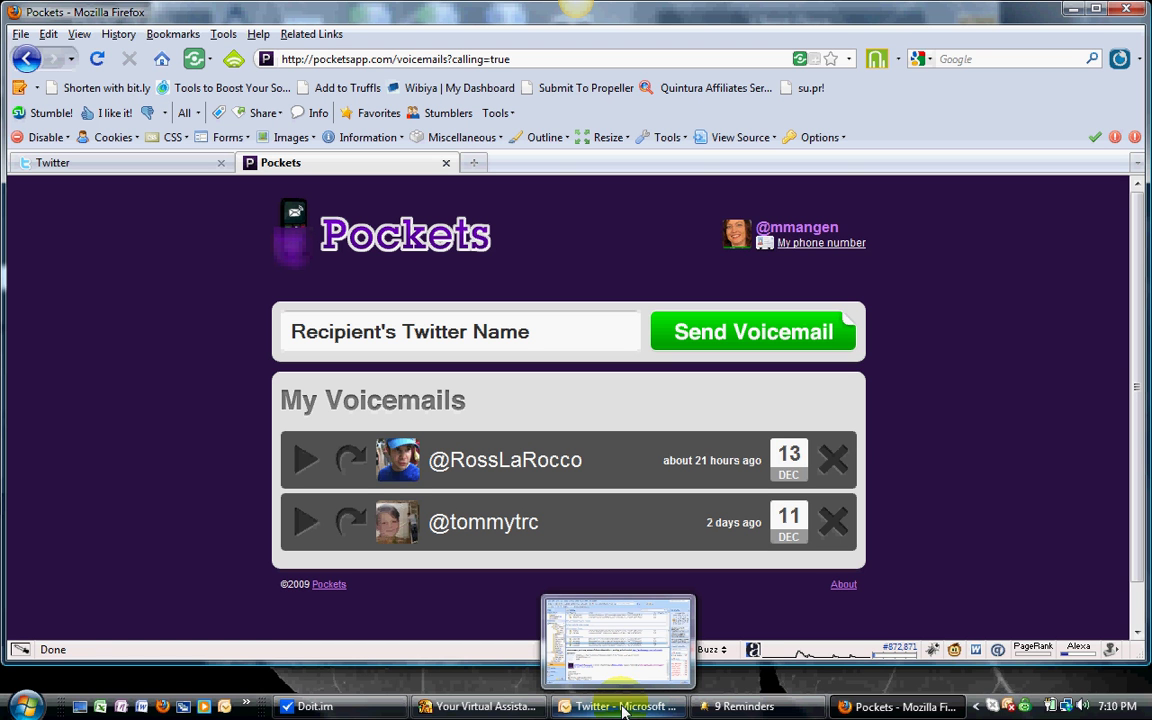
# In Outlook's Twitter folder, open the newest pocketsapp notice from 12/13/2009 7:10 PM
pyautogui.click(622, 708)
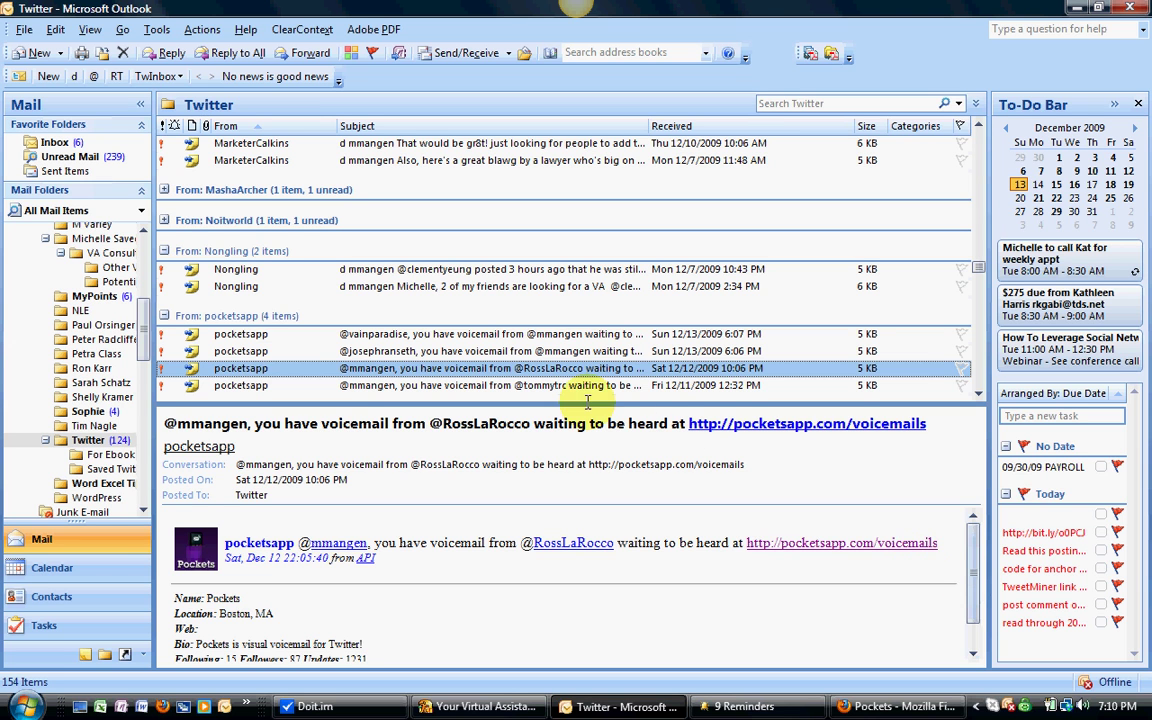
pyautogui.click(449, 335)
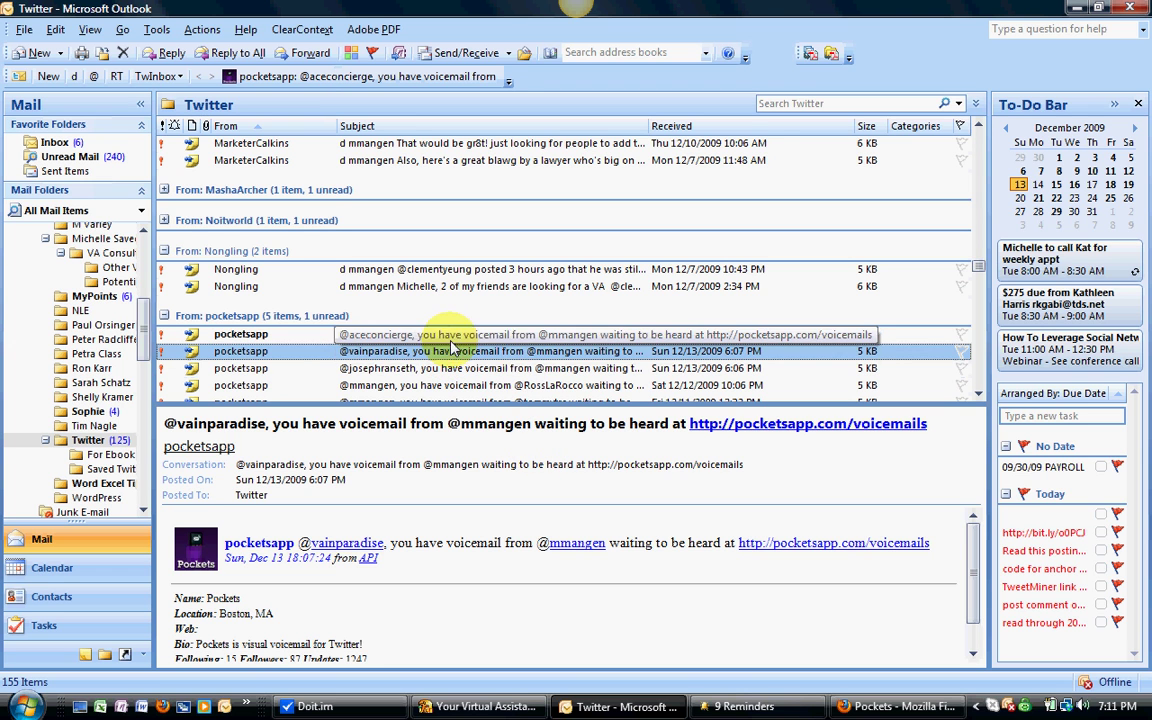
pyautogui.click(575, 334)
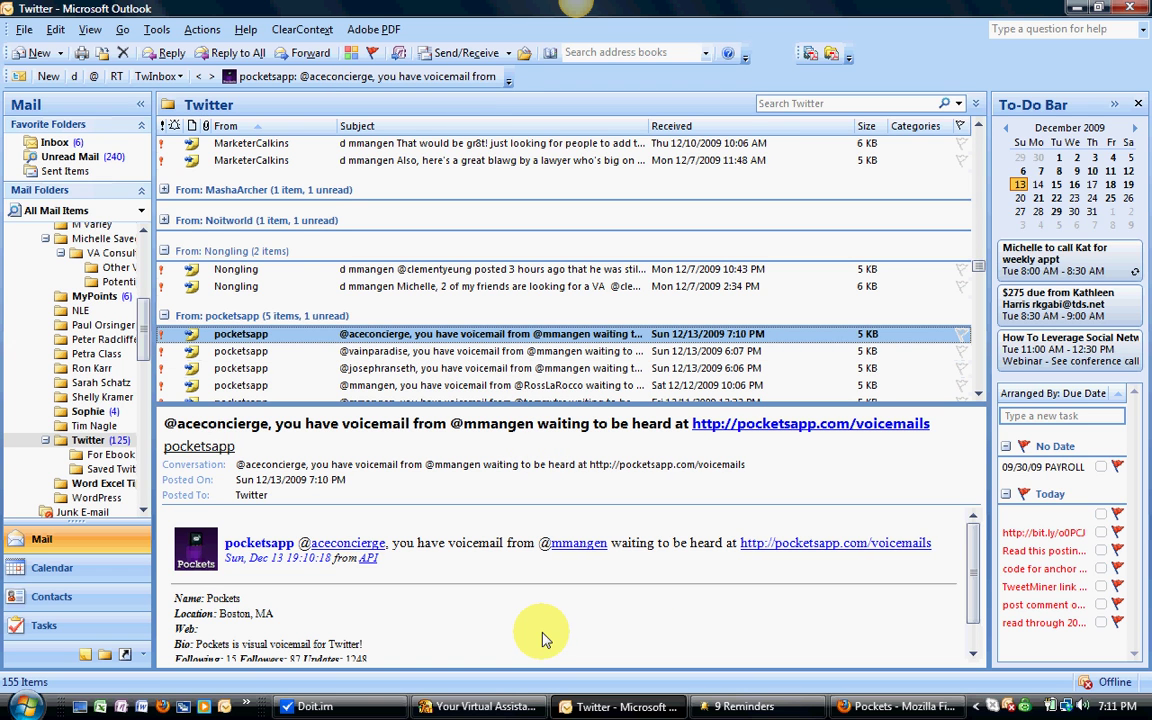
# Follow the pocketsapp.com/voicemails link from the notification into a new Firefox tab
pyautogui.click(790, 543)
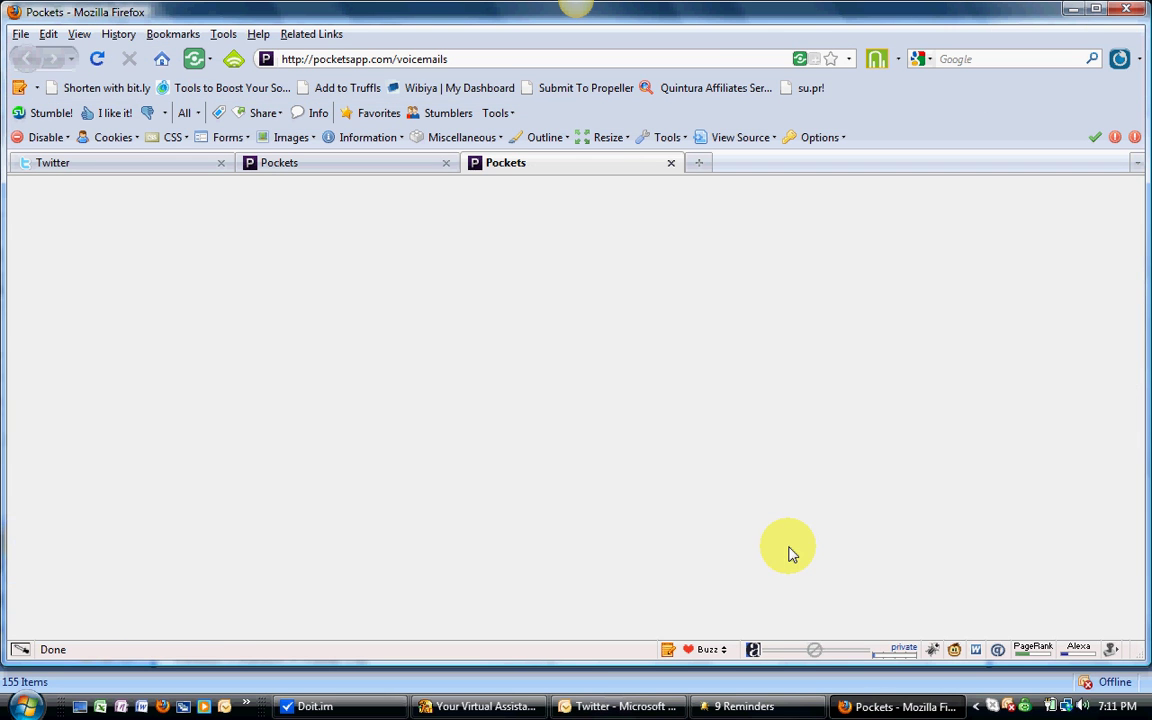